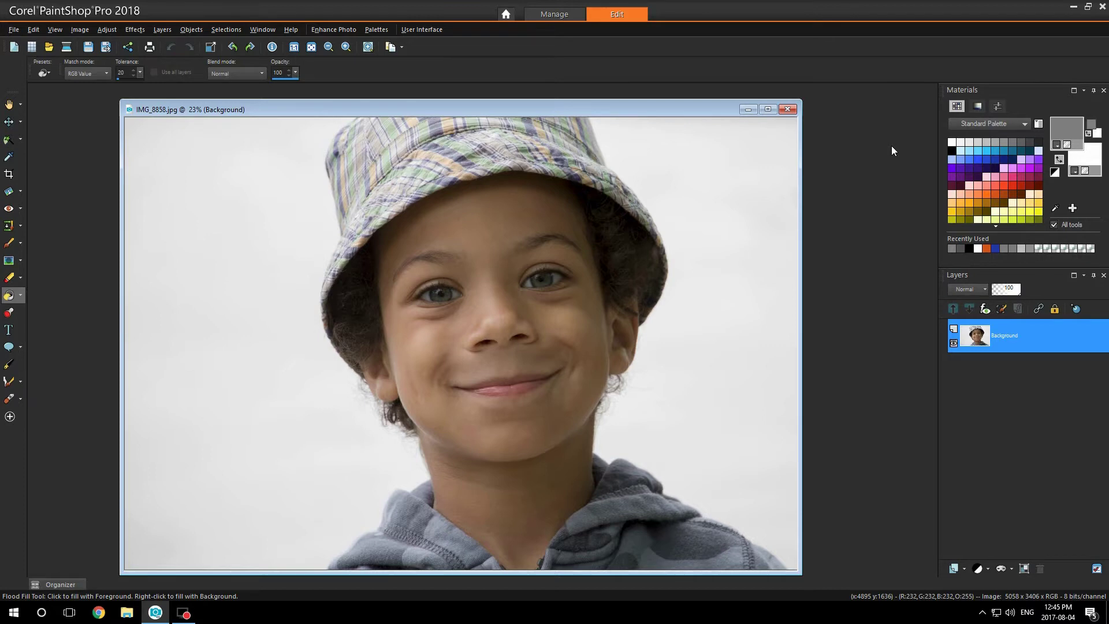
Step: Duplicate the background layer and add a new raster layer with 50 opacity above the copy
right_click(1048, 341)
click(1044, 366)
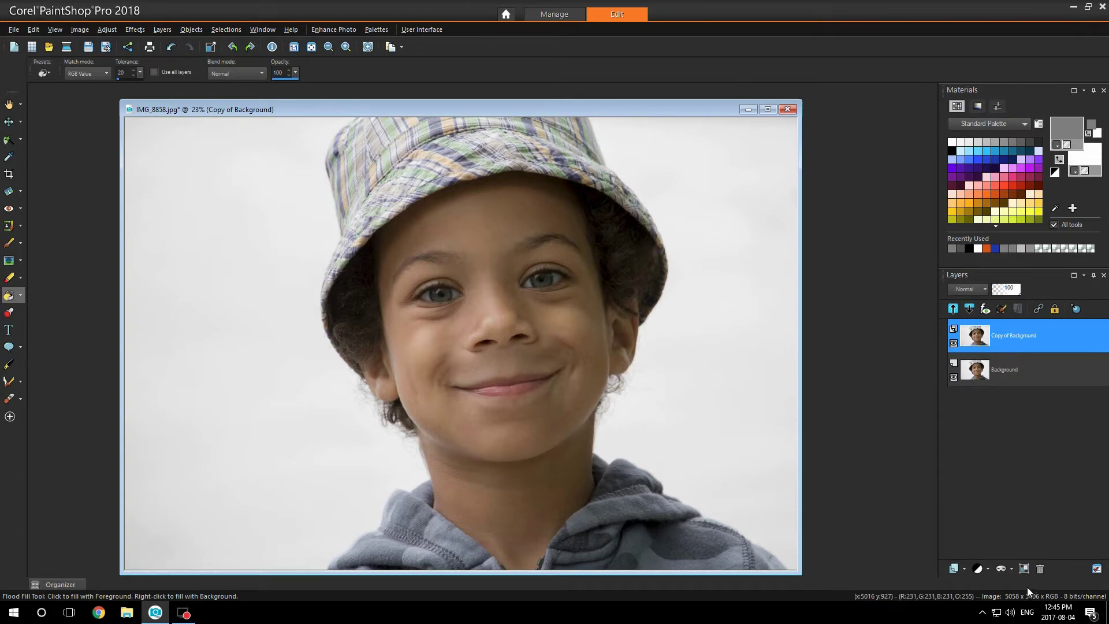
click(962, 569)
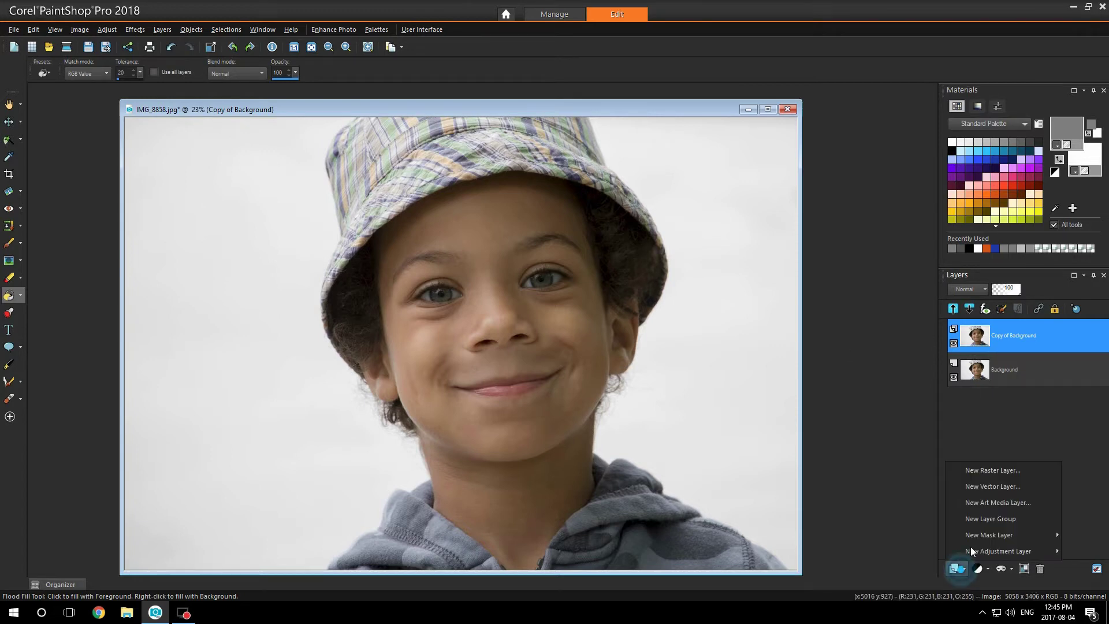
click(979, 470)
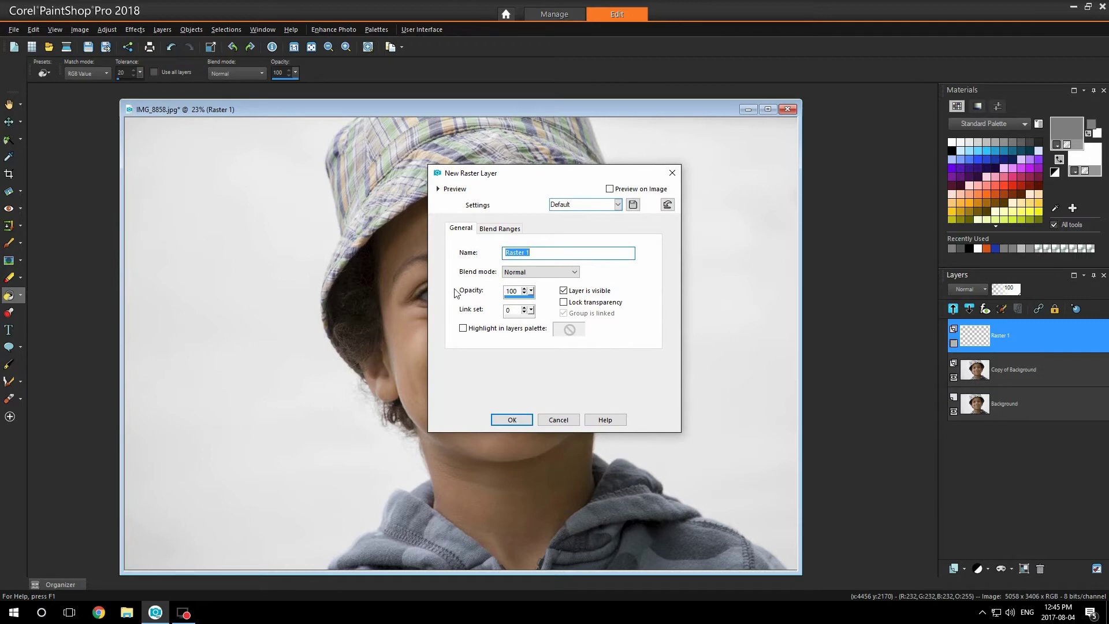
double_click(514, 291)
text(50)
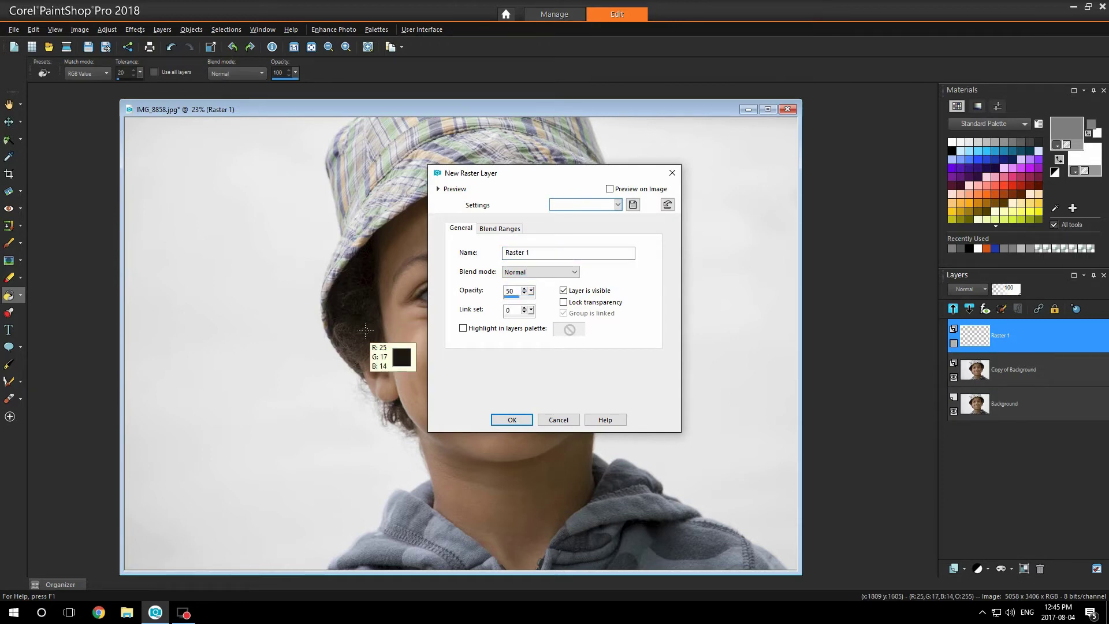
click(510, 420)
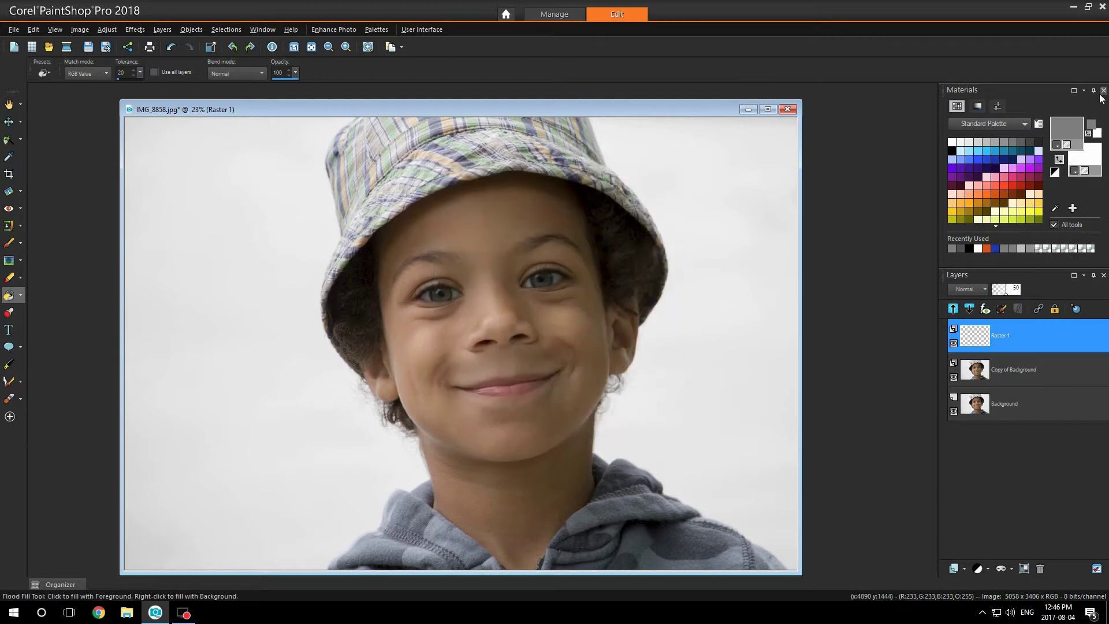
Step: Flood fill the new raster layer with gray #808080 and change its blend mode to Overlay
click(1068, 127)
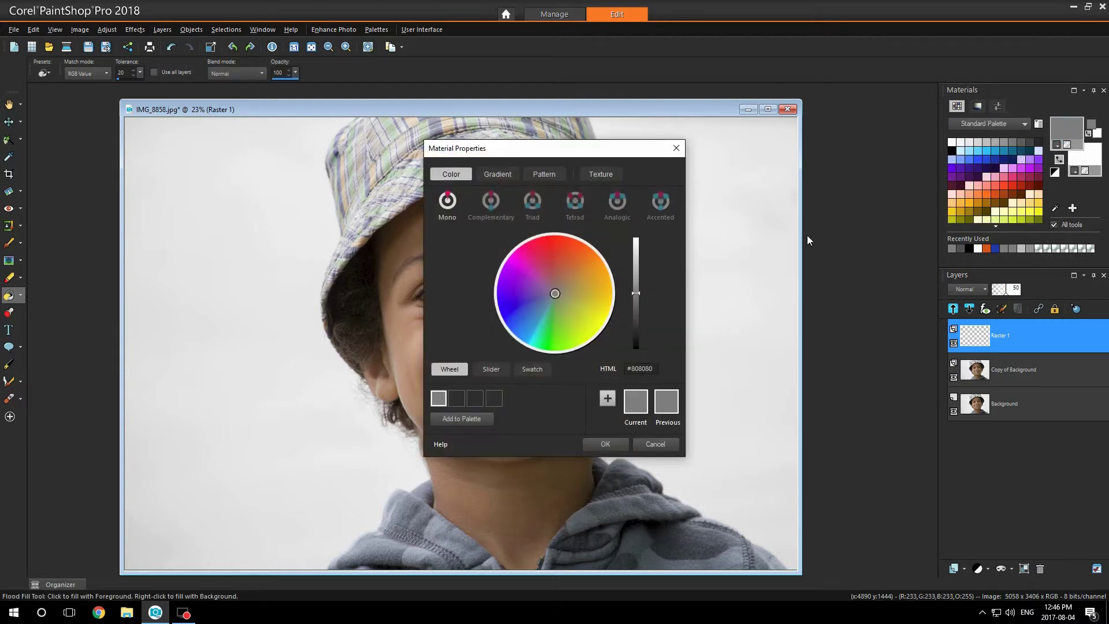
drag(655, 368, 625, 369)
text(8)
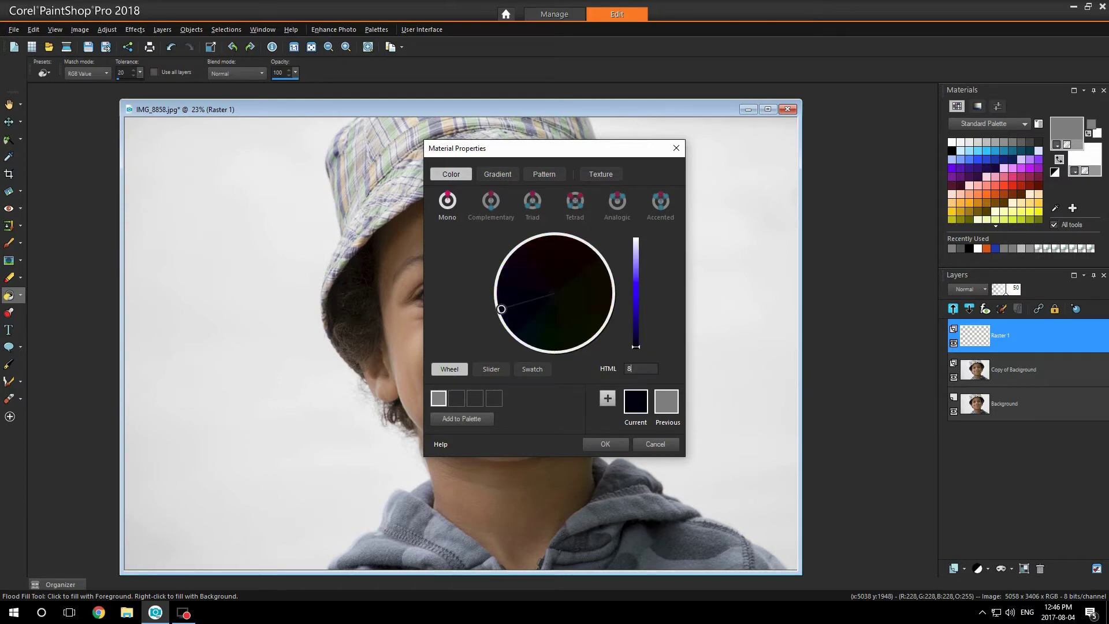
text(08080)
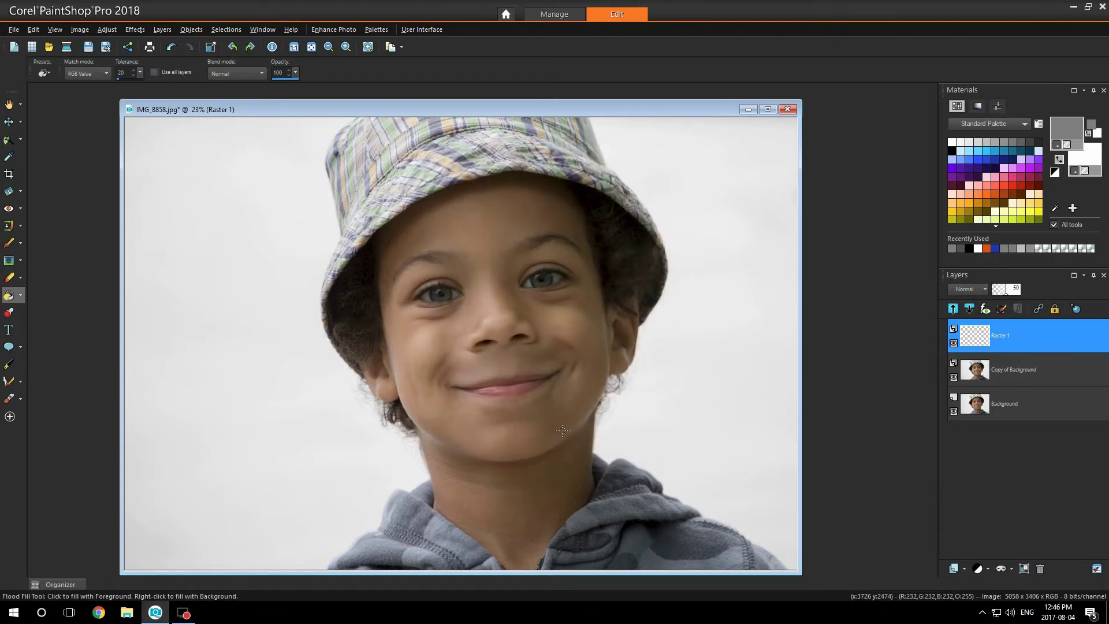
click(499, 284)
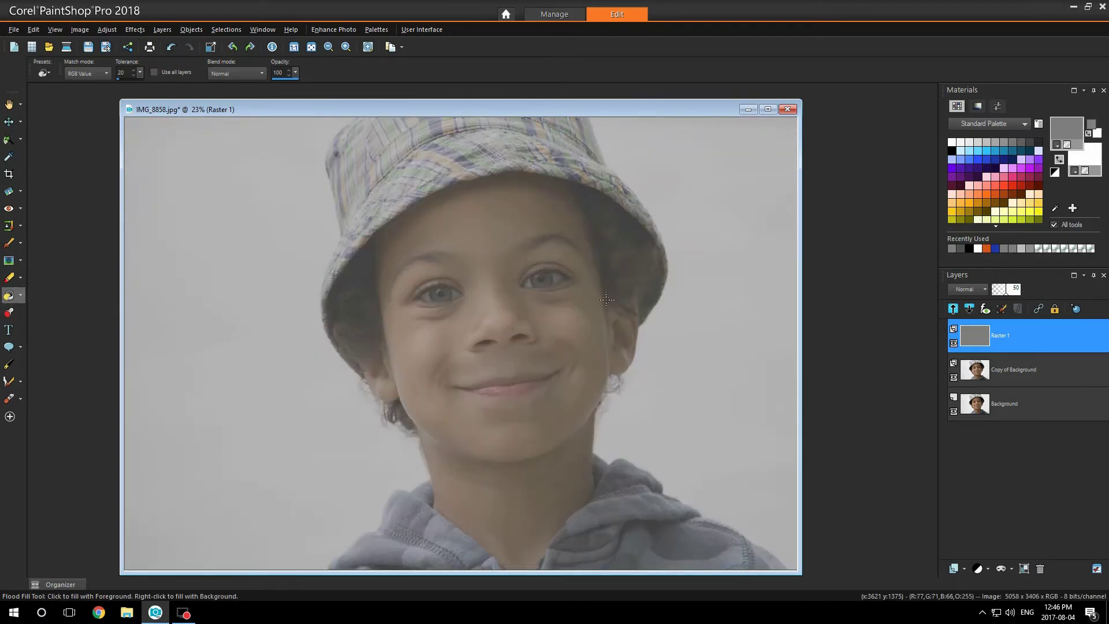
click(971, 292)
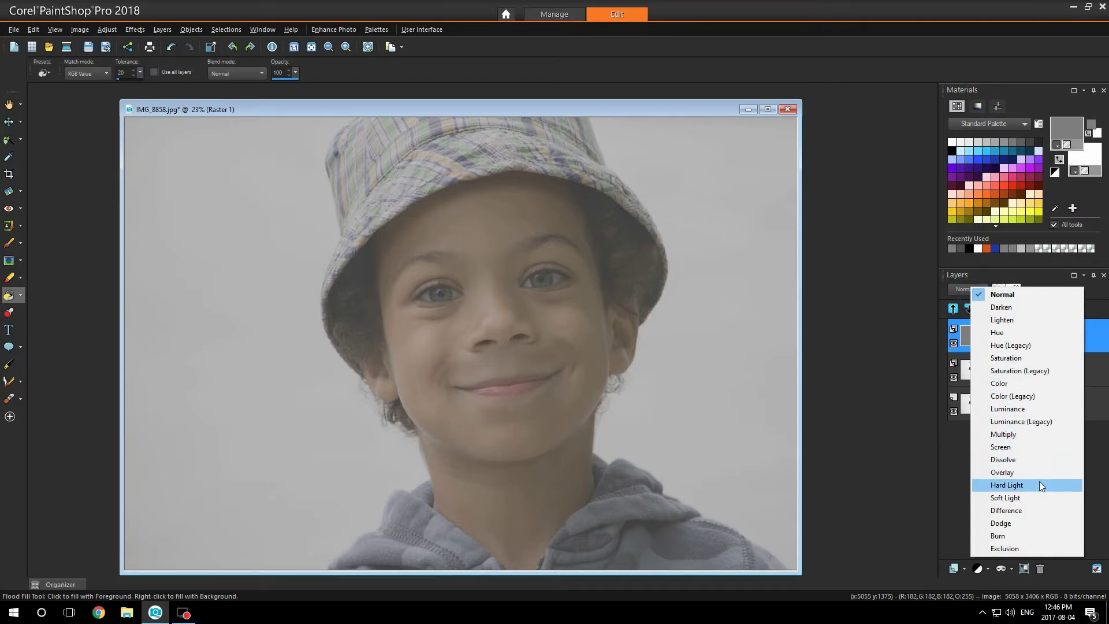
click(1038, 470)
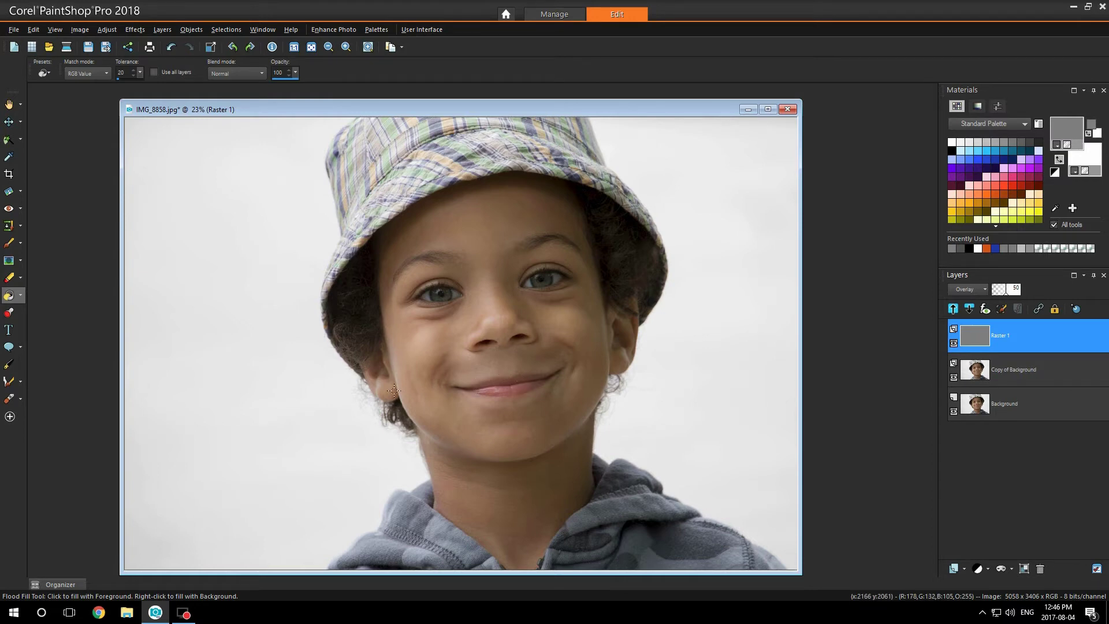
Step: Brighten the irises of both eyes on the gray layer with the Dodge brush at size 69 and opacity 41
scroll(506, 283, up, 3)
scroll(506, 283, up, 1)
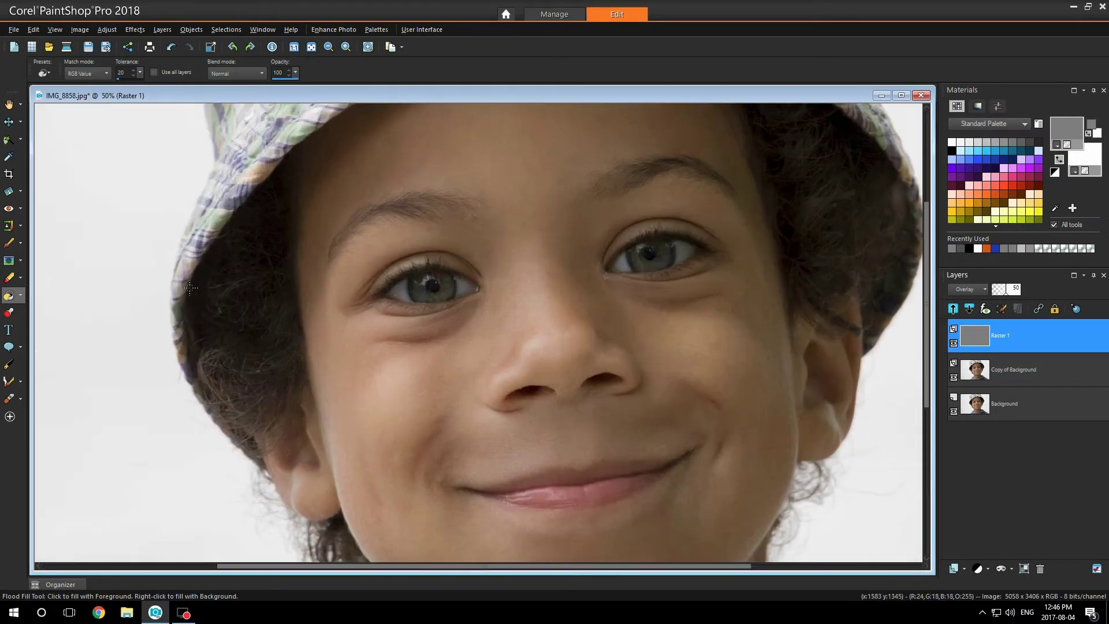
click(22, 261)
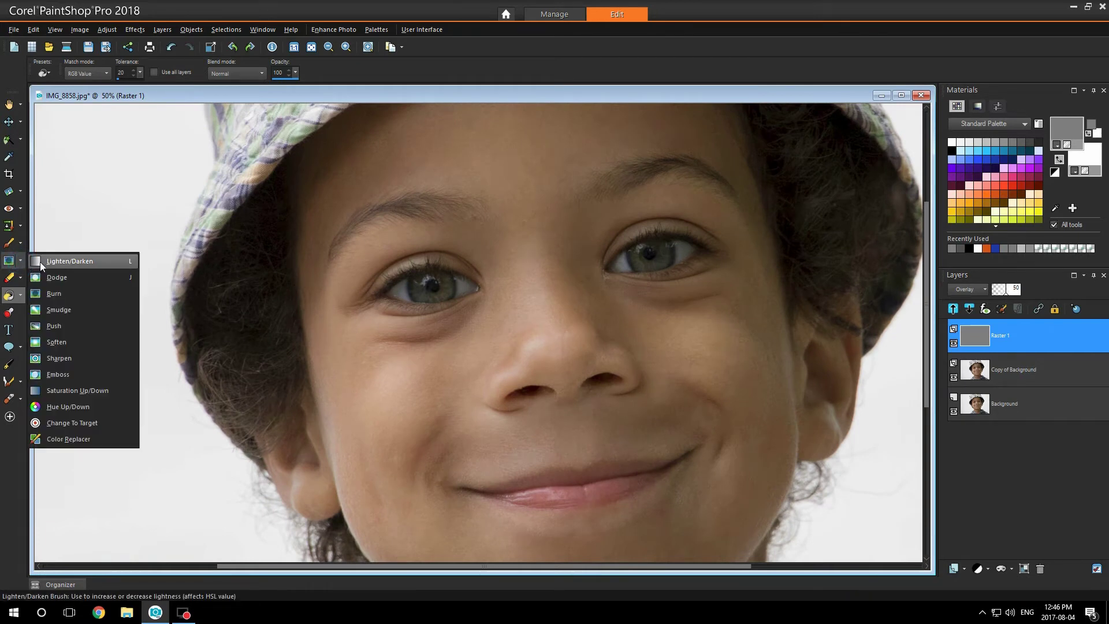
click(95, 278)
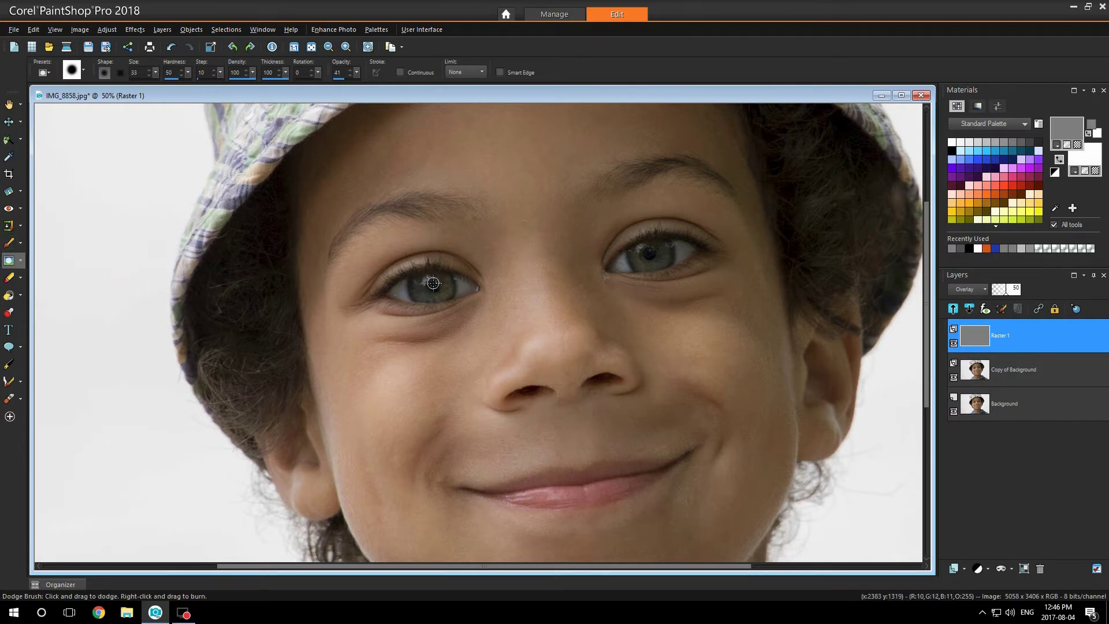
drag(431, 283, 438, 294)
drag(435, 284, 426, 286)
mouse_move(664, 251)
mouse_down()
mouse_move(640, 263)
mouse_move(653, 257)
mouse_up()
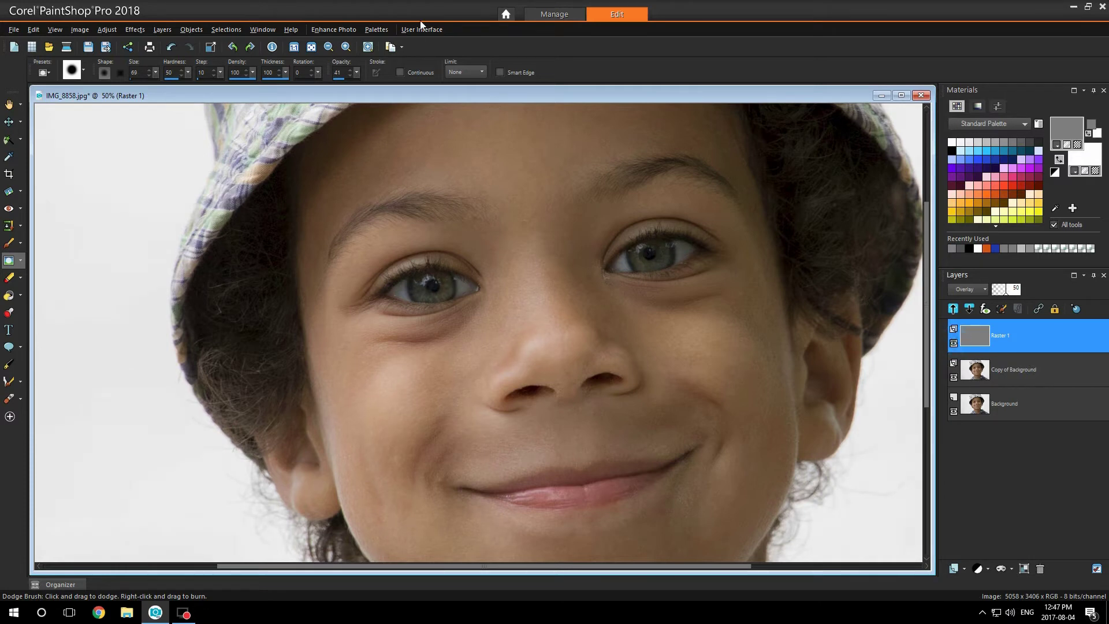
Step: Set the Dodge brush's opacity to 51 and brighten both eyes further, comparing the photo with the gray layer hidden and shown
click(357, 72)
click(428, 285)
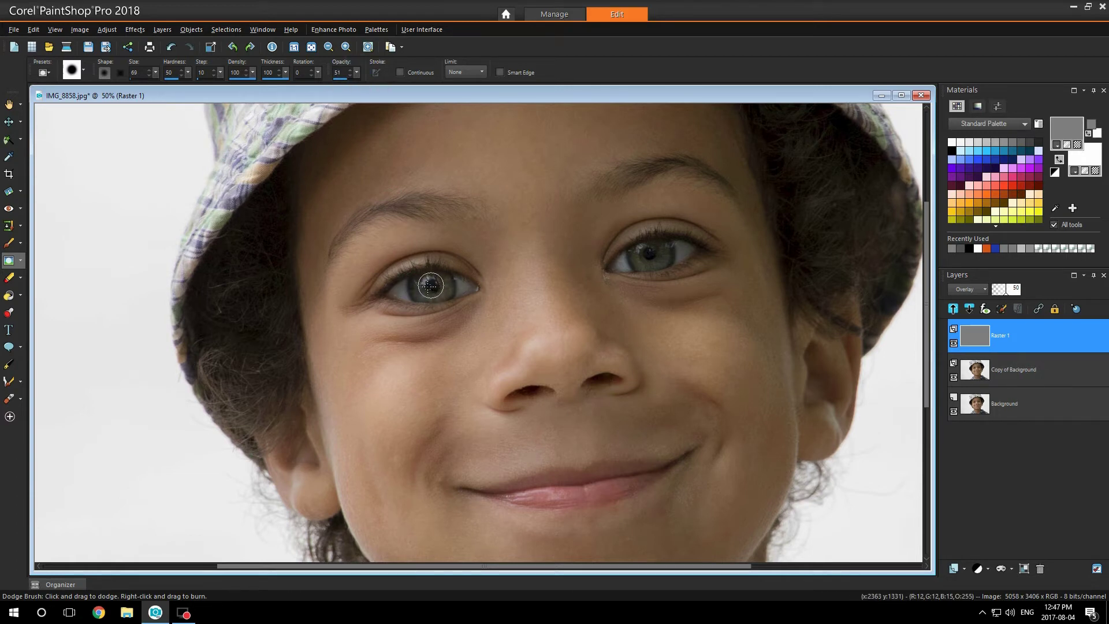
drag(647, 260, 656, 252)
key(ctrl+w)
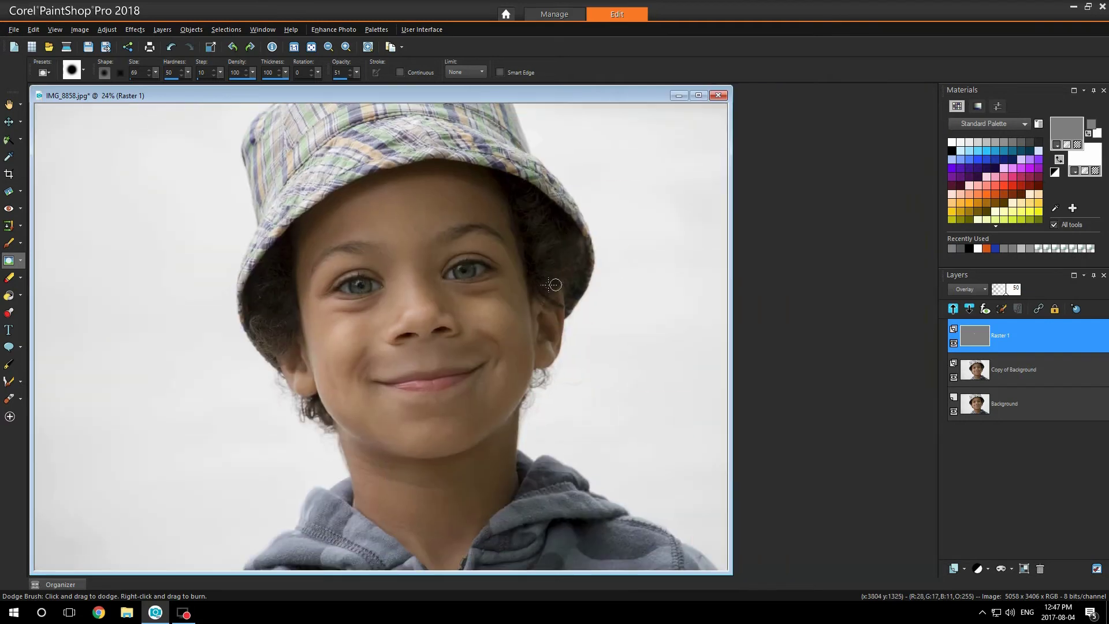
click(953, 342)
click(953, 342)
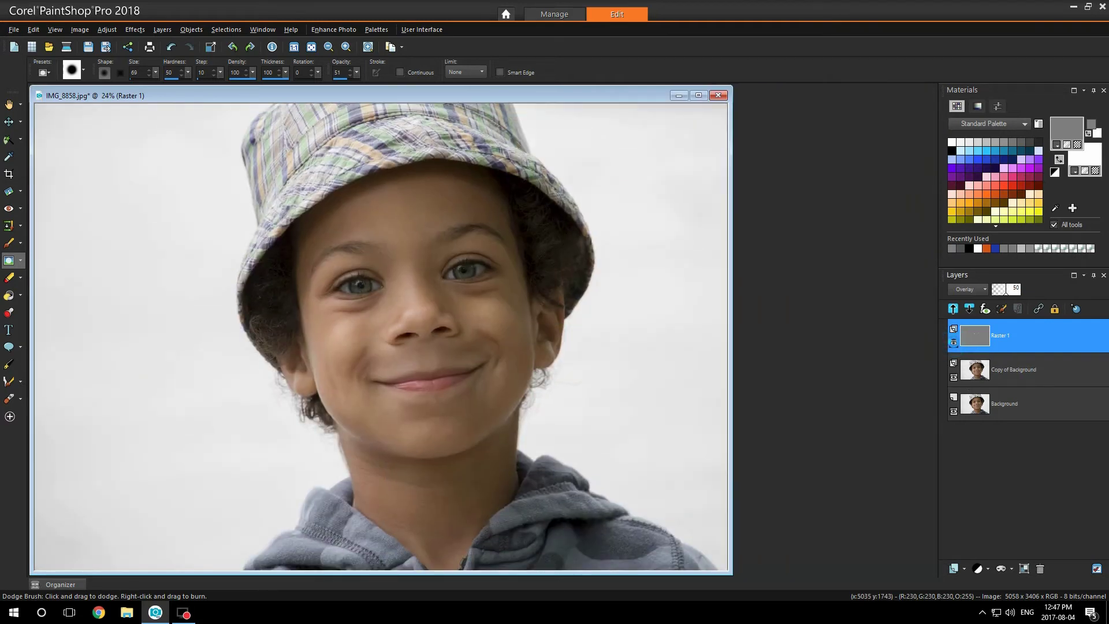
click(953, 343)
click(954, 343)
Step: Lighten the lower lip with the Dodge brush and compare the portrait without and with the gray layer
scroll(571, 336, up, 3)
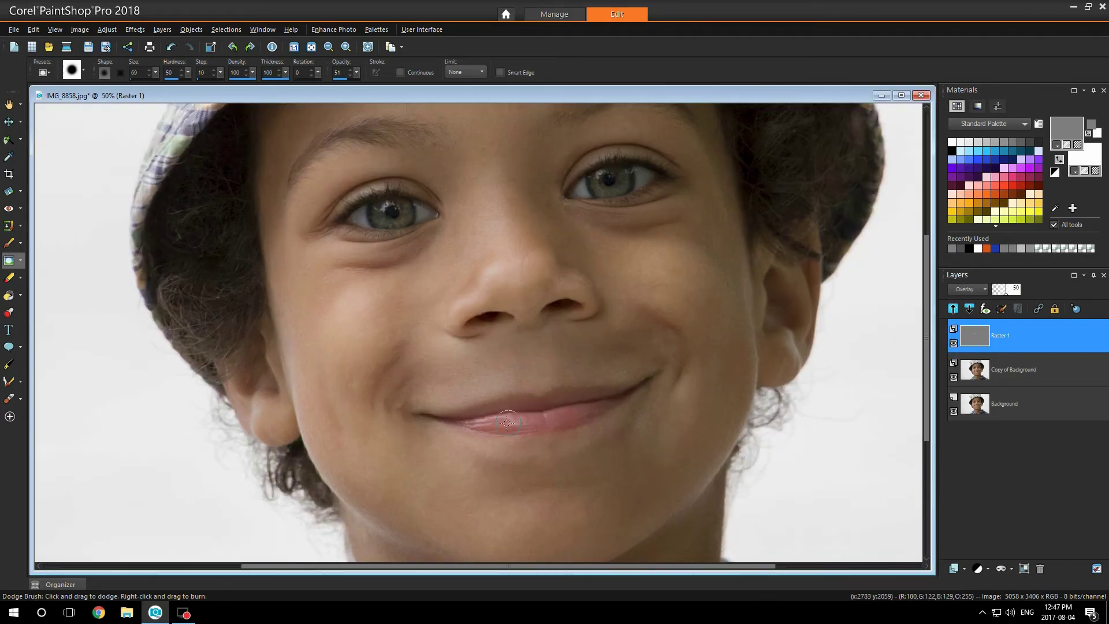
mouse_move(495, 417)
mouse_down()
mouse_move(577, 417)
mouse_move(564, 416)
mouse_up()
scroll(624, 378, down, 3)
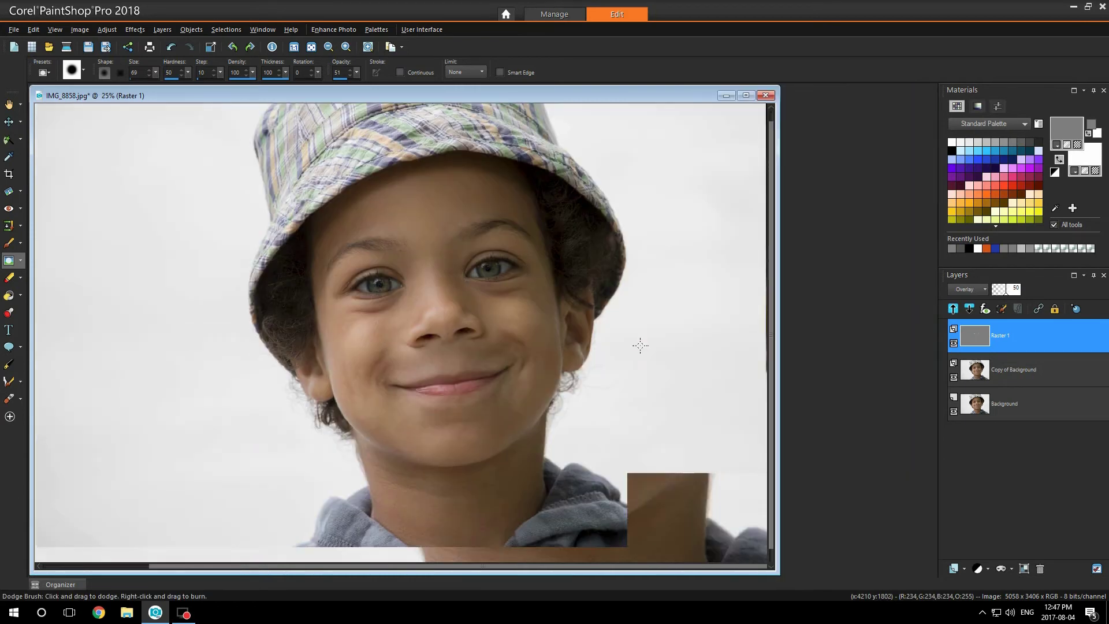
click(953, 342)
click(953, 343)
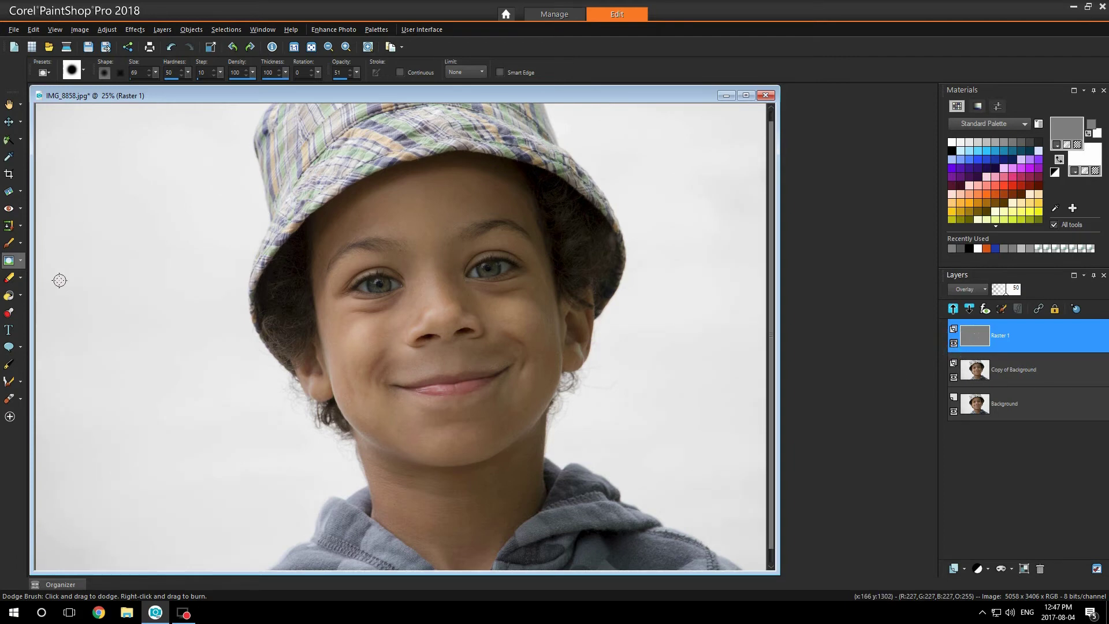
Step: Darken both eyebrows and the upper lash lines with the Burn brush at size 44 and opacity 10
click(22, 261)
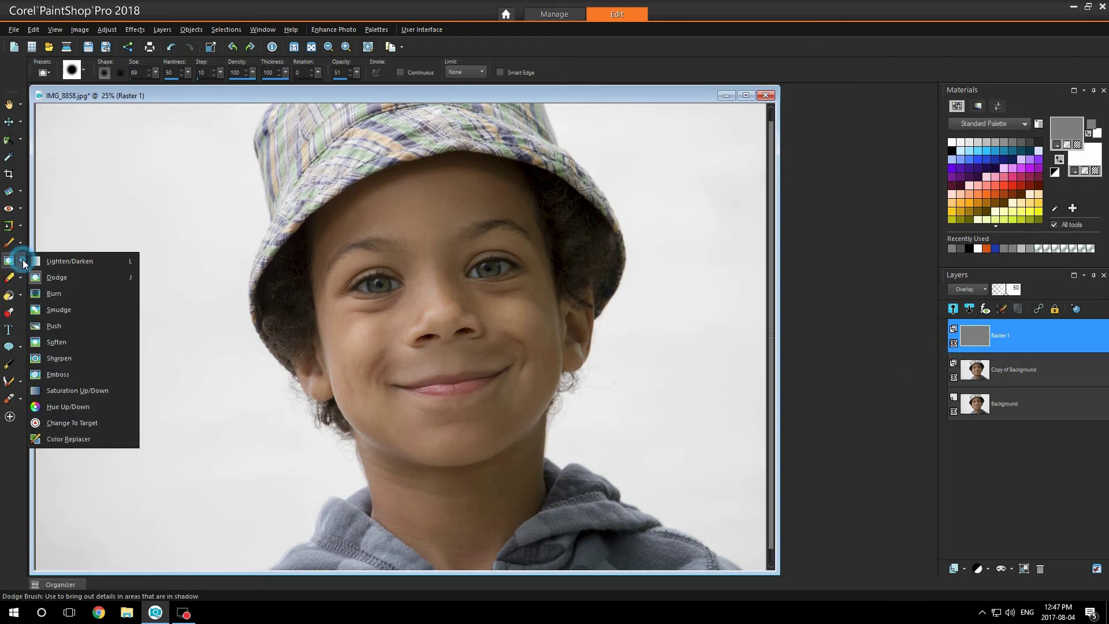
click(68, 292)
scroll(404, 241, up, 2)
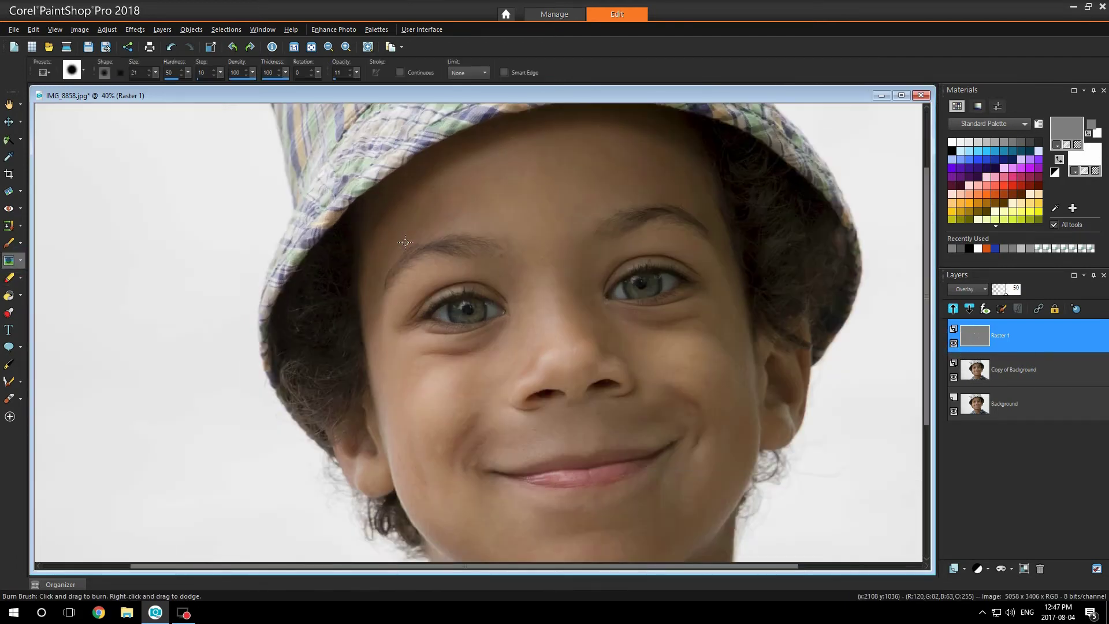
alt+drag(462, 235, 475, 243)
click(475, 243)
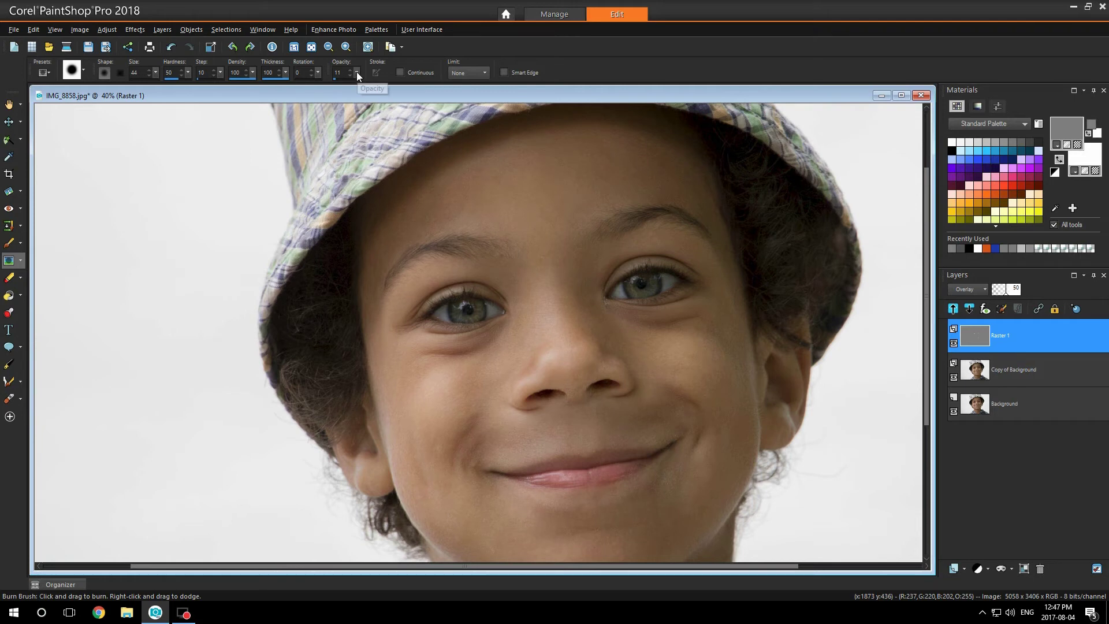
drag(356, 72, 354, 74)
drag(454, 252, 426, 252)
mouse_move(675, 224)
mouse_down()
mouse_move(619, 227)
mouse_move(661, 210)
mouse_up()
drag(423, 313, 452, 295)
drag(615, 287, 664, 267)
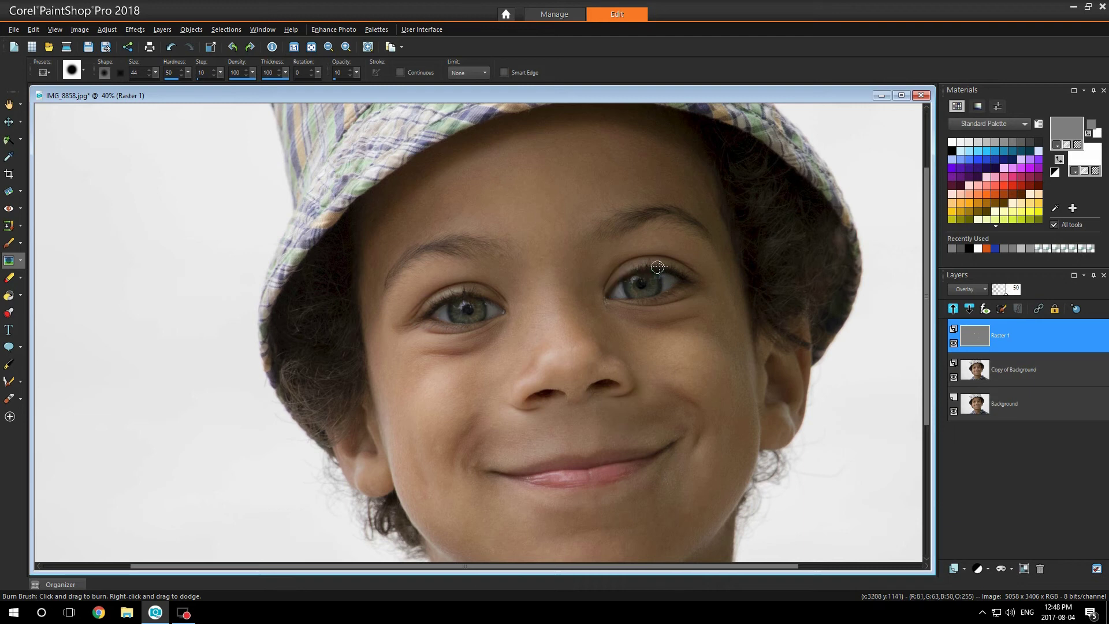
Step: Compare the whole portrait before and after the dodging and burning by hiding and showing the gray layer
click(953, 340)
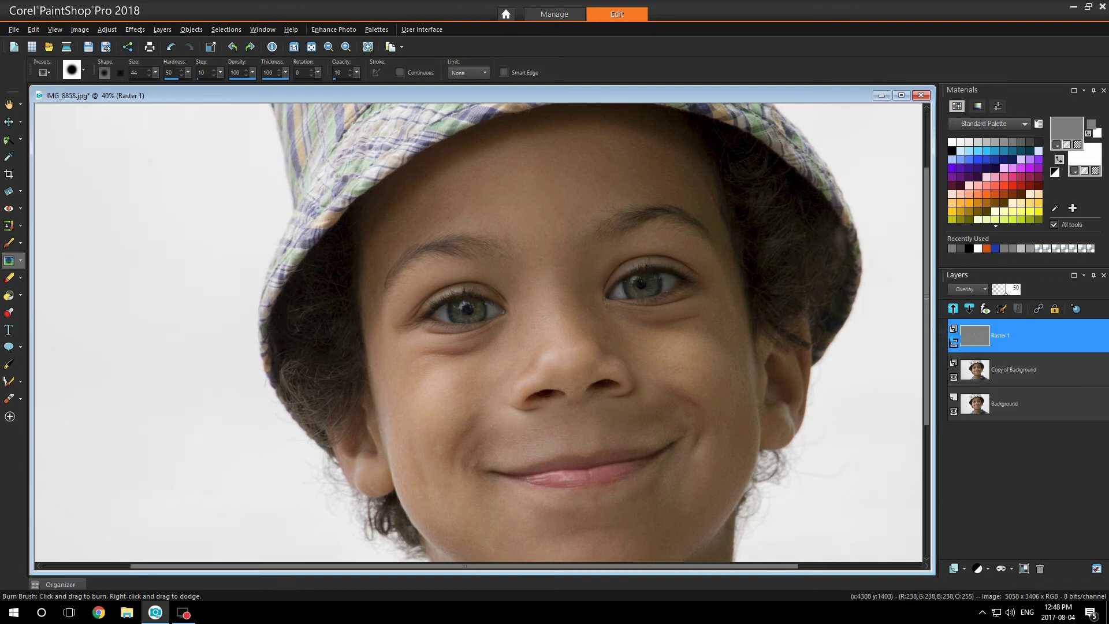
click(954, 341)
click(602, 96)
scroll(472, 295, down, 1)
key(ctrl+minus)
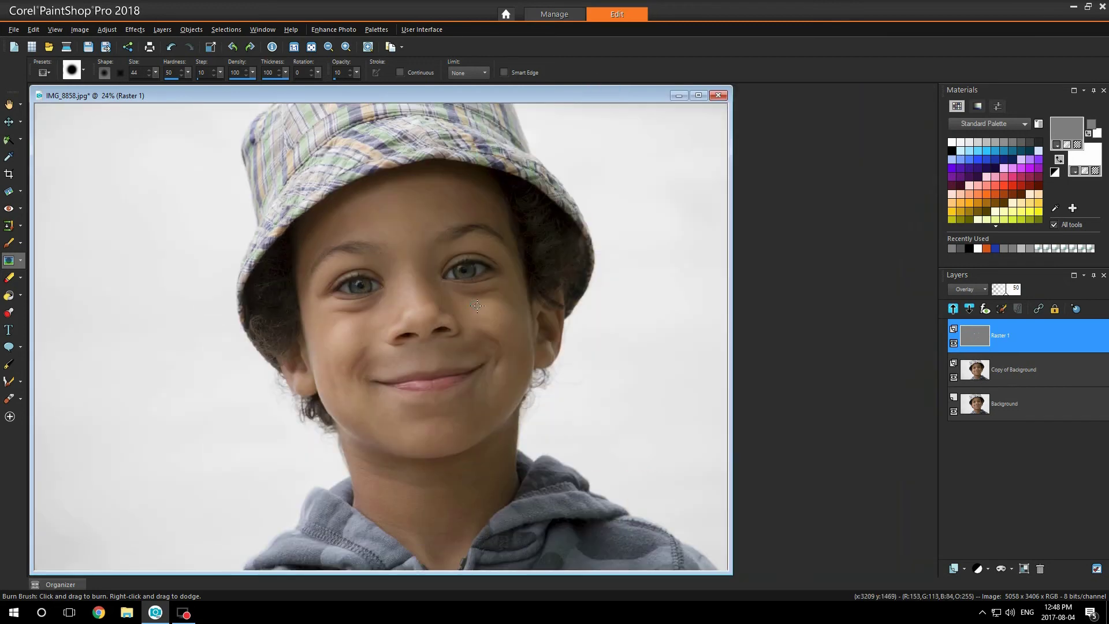
click(952, 343)
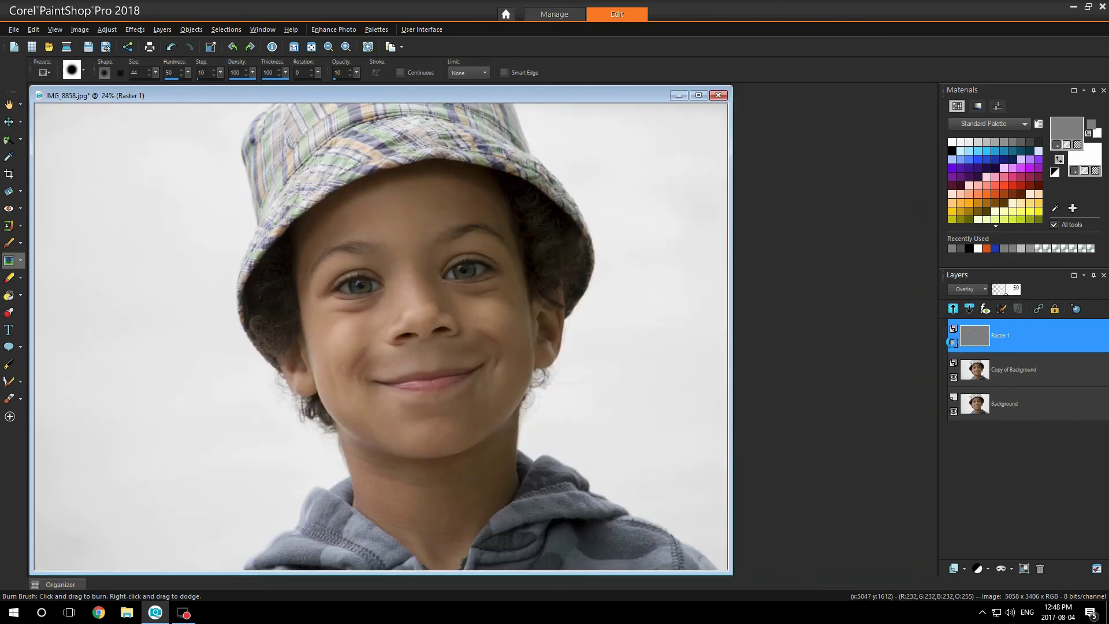
click(952, 342)
click(952, 343)
mouse_move(1041, 325)
drag(453, 91, 532, 105)
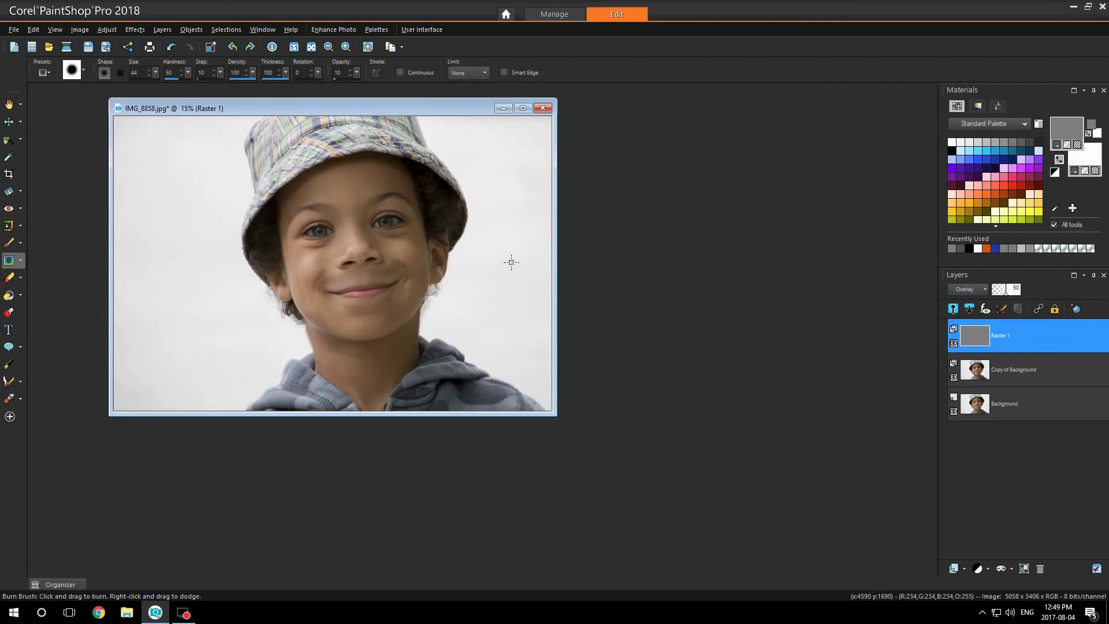